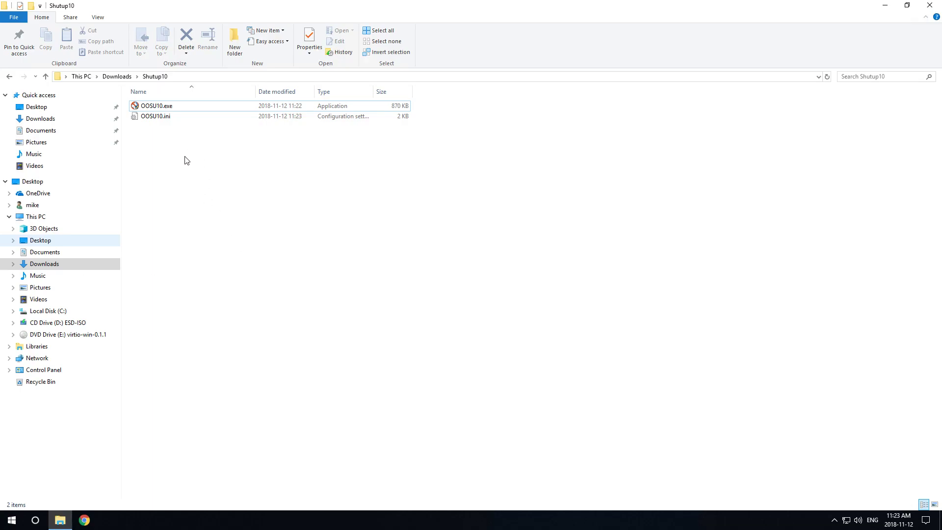
Step: Launch OOSU10.exe from the Shutup10 downloads folder and approve the User Account Control prompt
click(167, 108)
right_click(169, 112)
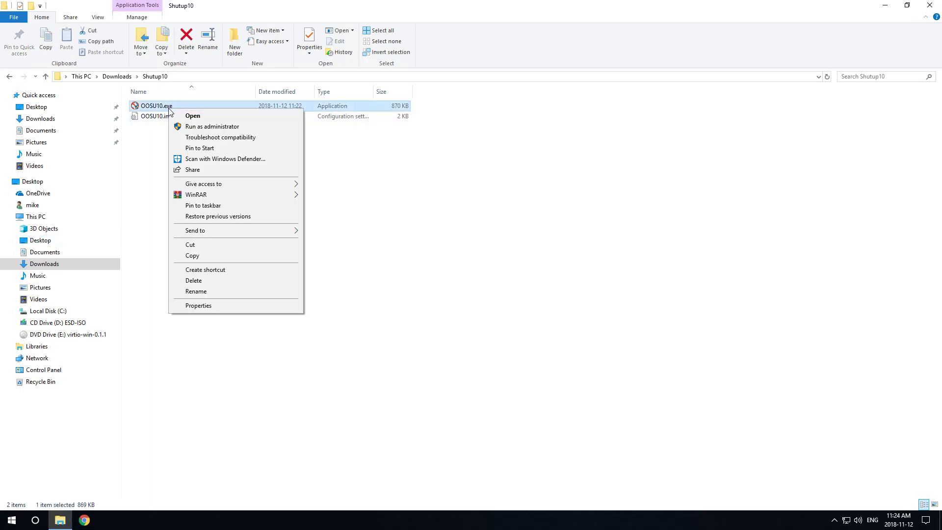
click(192, 116)
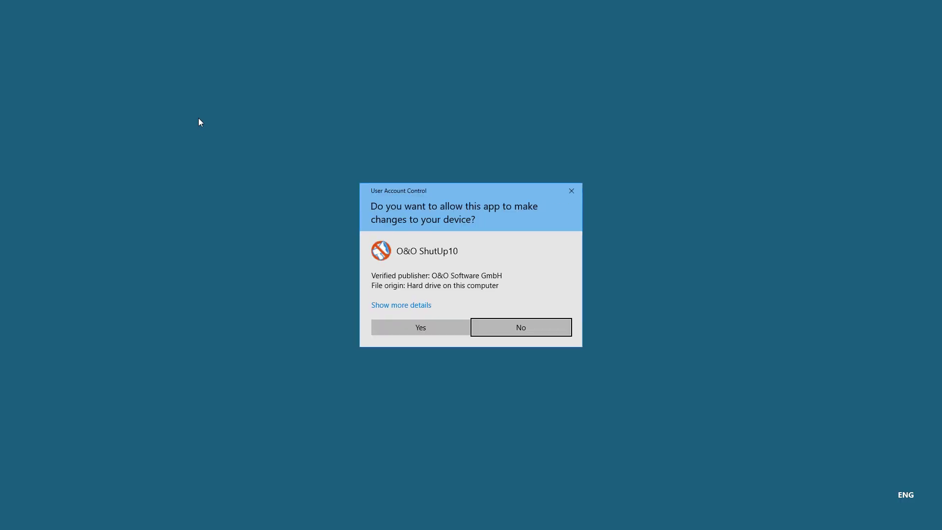
click(420, 328)
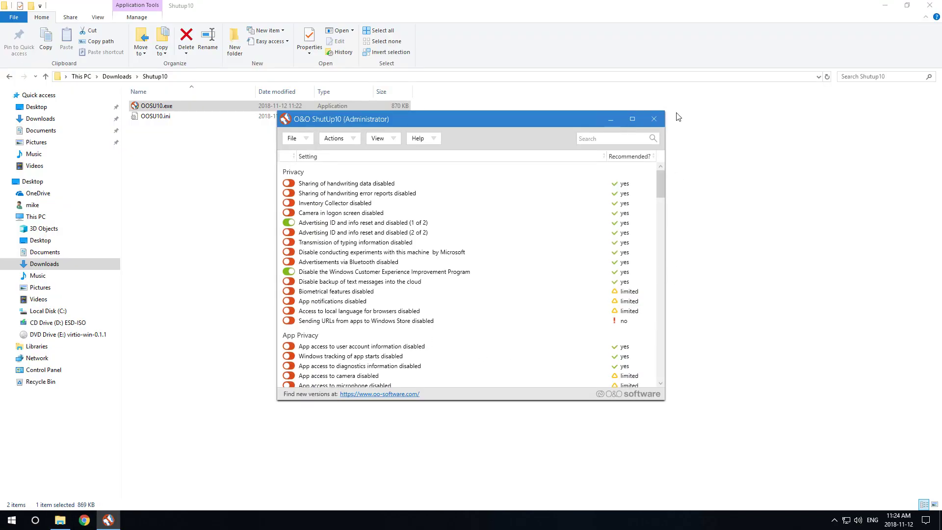
Step: Enlarge the ShutUp10 window and look over the Actions menu without applying anything
drag(664, 113, 686, 92)
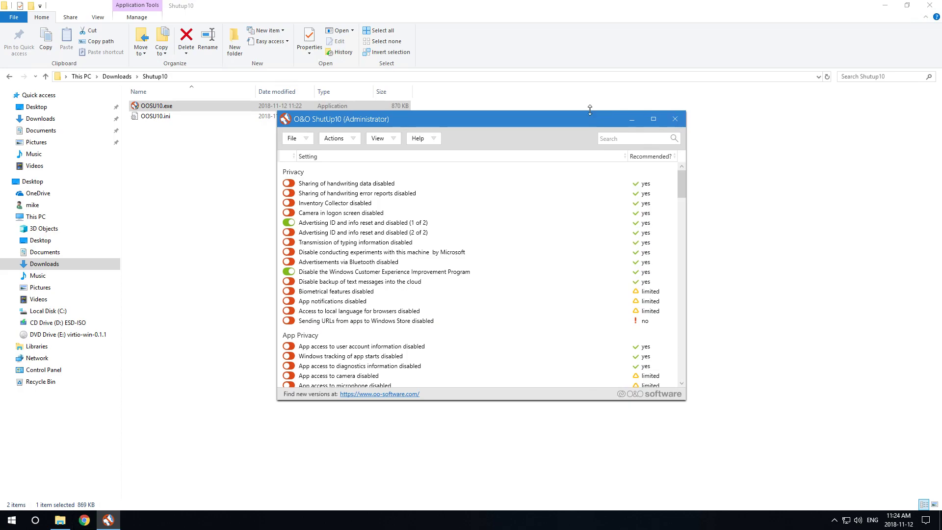
drag(590, 112, 571, 105)
click(339, 123)
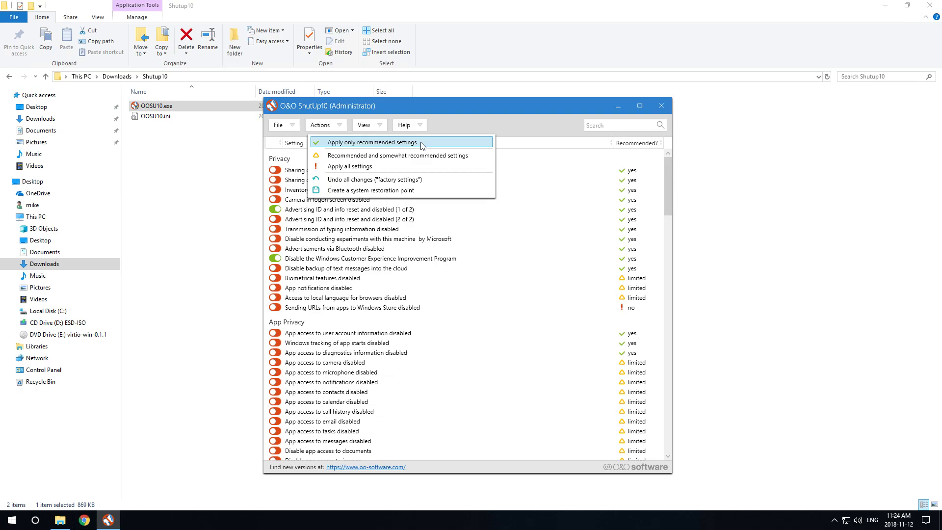
click(498, 115)
Step: Scroll through the privacy settings list to review which items are enabled
drag(668, 165, 666, 283)
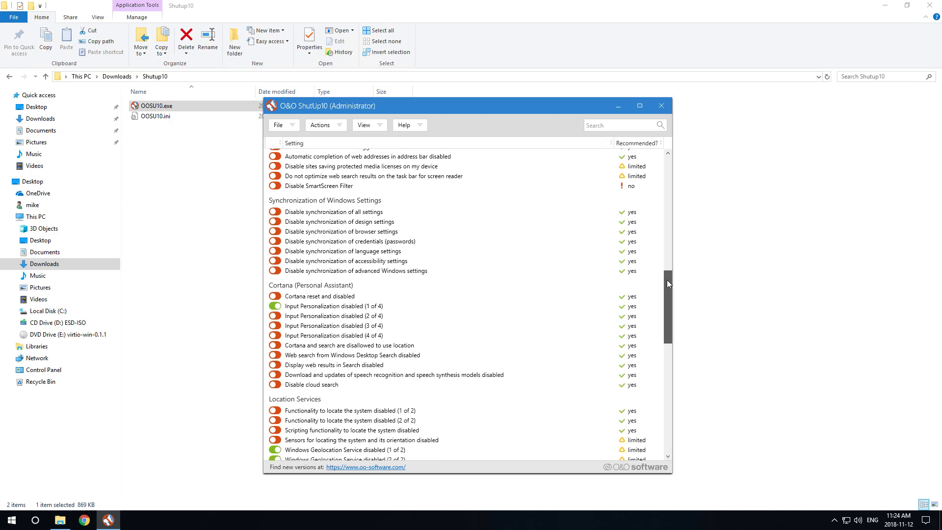
drag(666, 279, 667, 278)
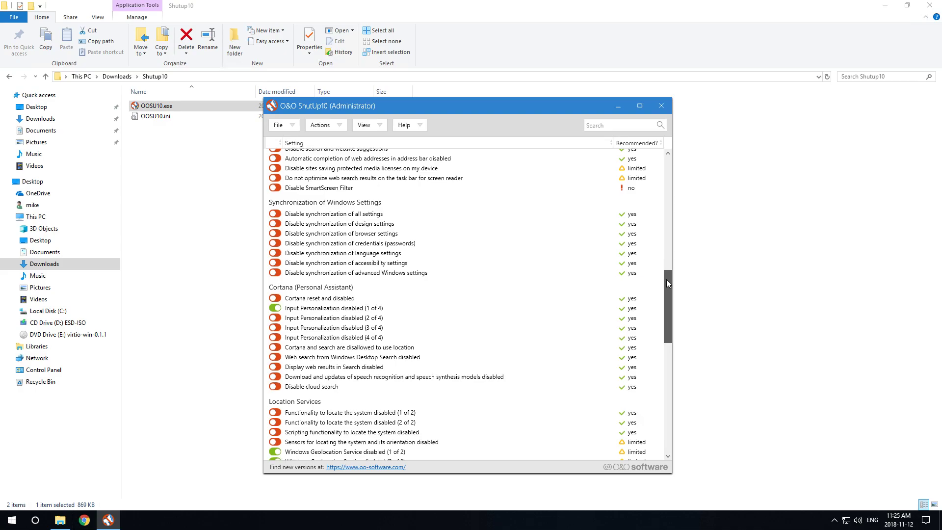
drag(666, 279, 666, 285)
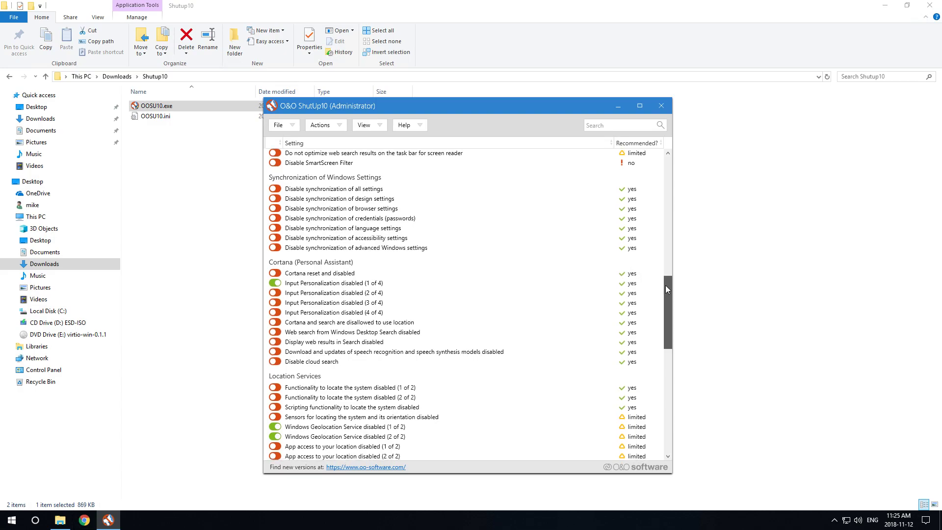
drag(666, 284, 669, 156)
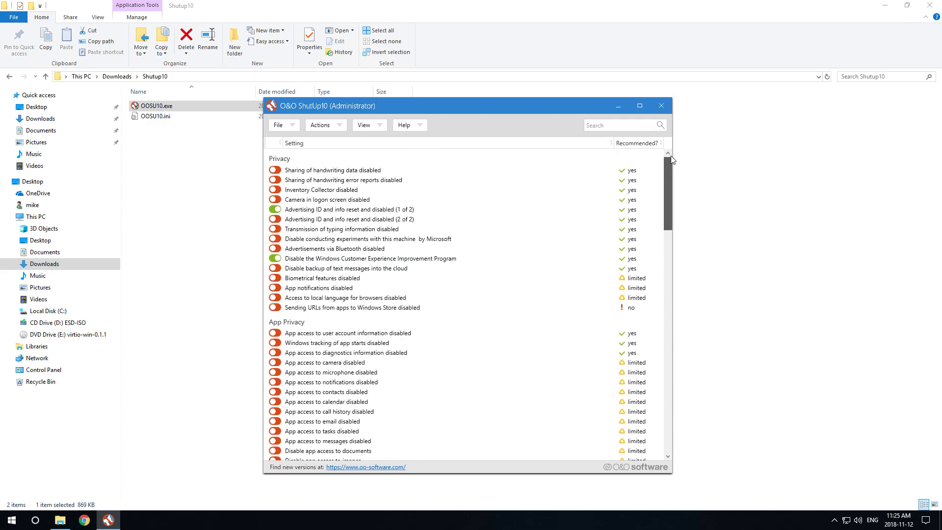
Step: Choose Actions > Apply only recommended settings and accept the restore-point warning
click(324, 126)
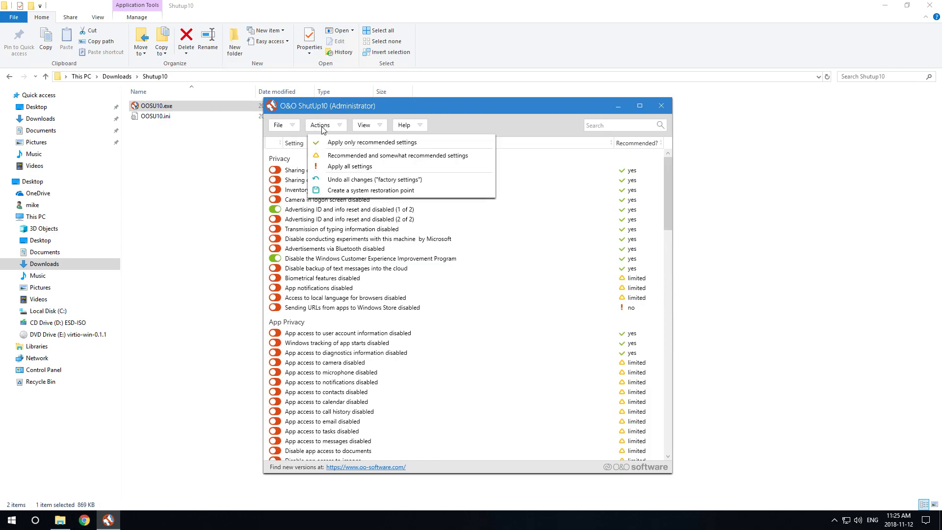
click(427, 141)
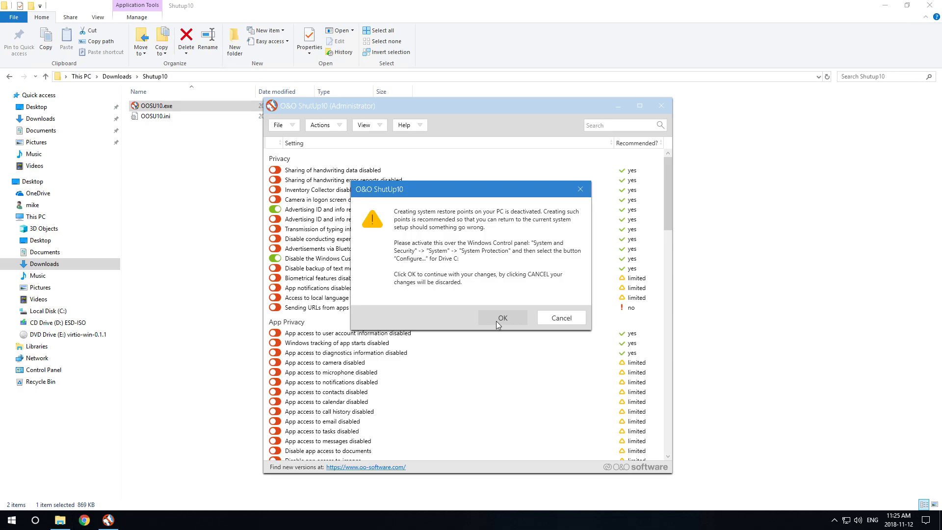
click(495, 321)
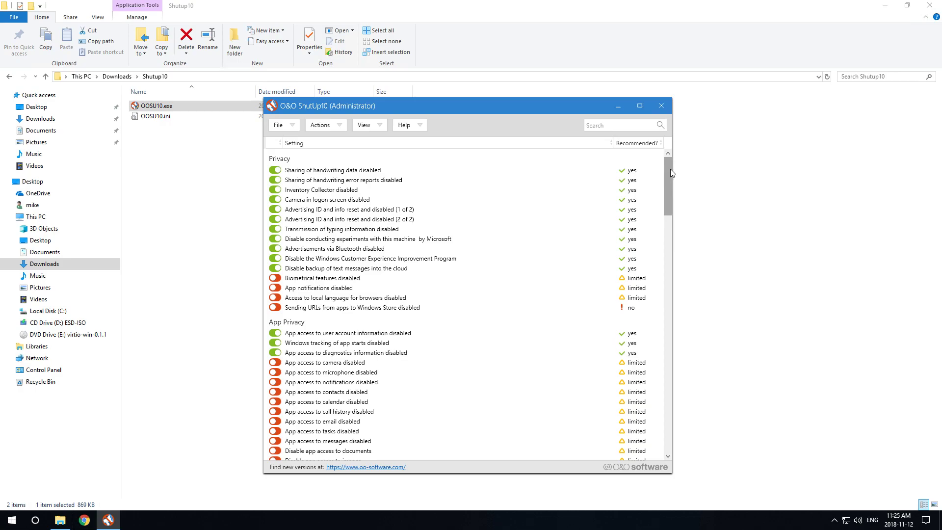
Step: Switch on Activate deferring of upgrades under Windows Update, reviewing its description
drag(668, 169, 671, 373)
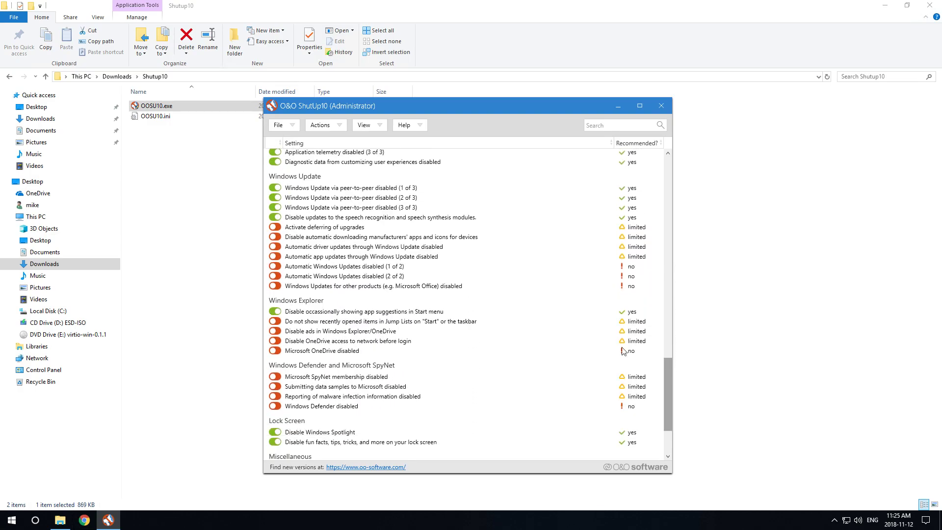
click(276, 227)
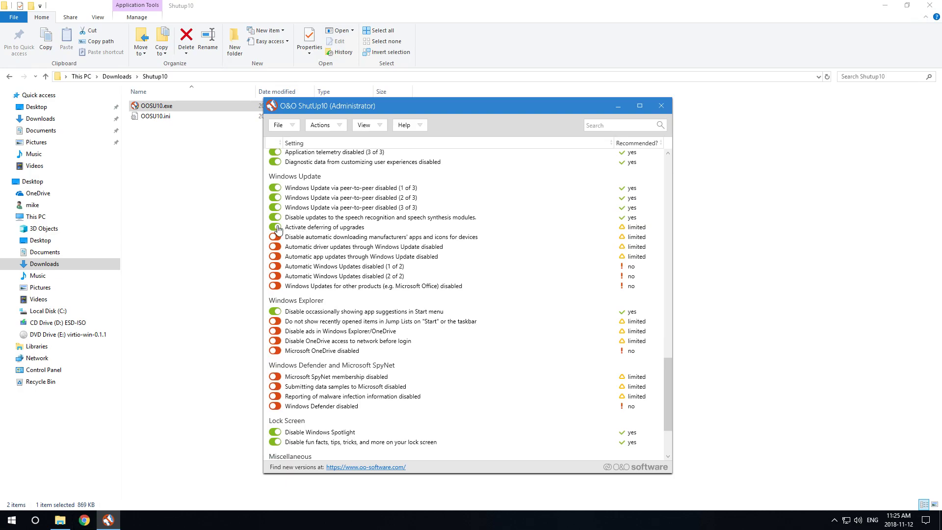
click(356, 230)
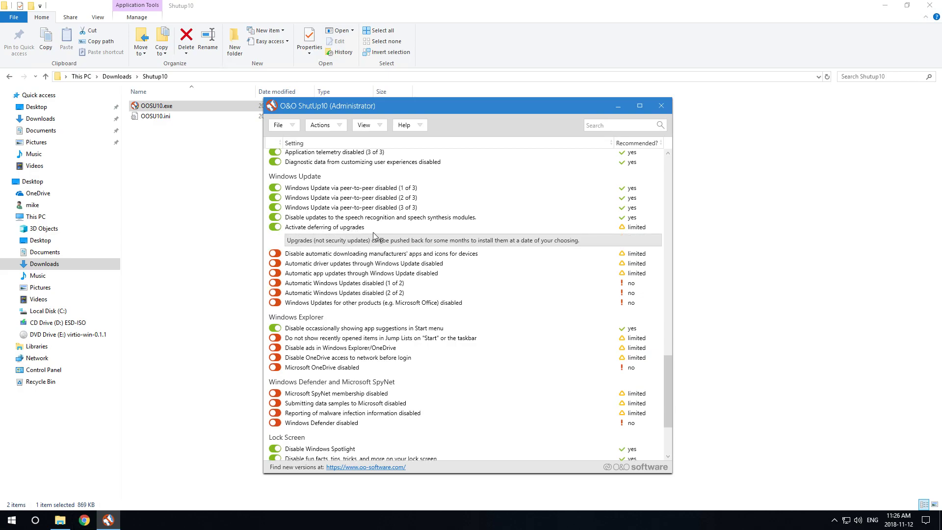
click(353, 227)
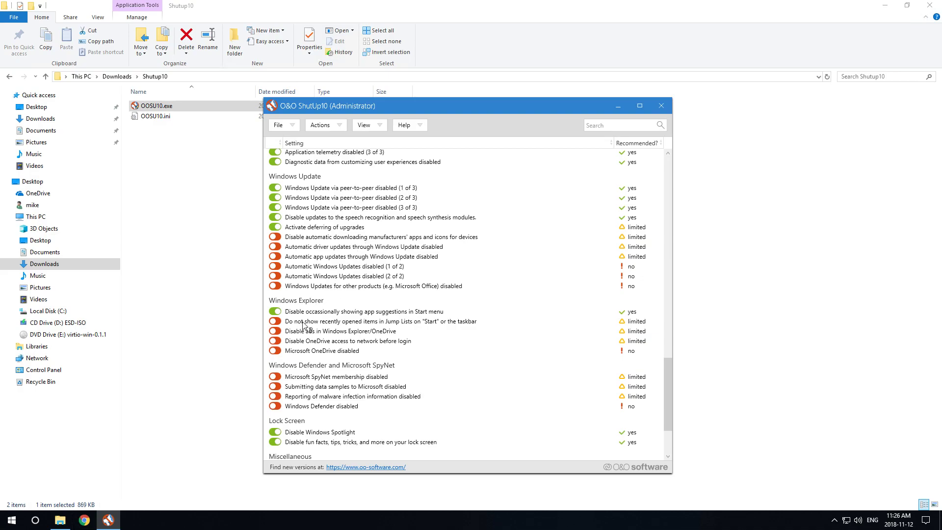
click(410, 326)
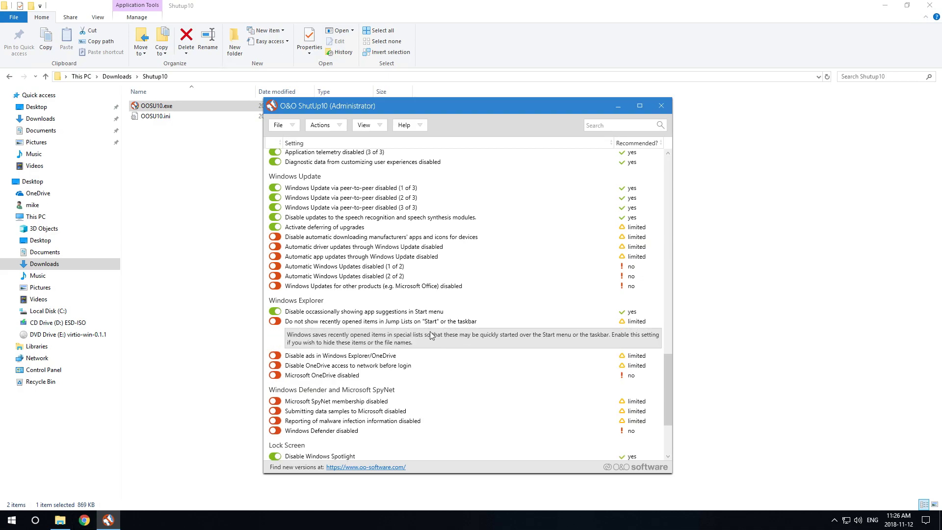
click(12, 520)
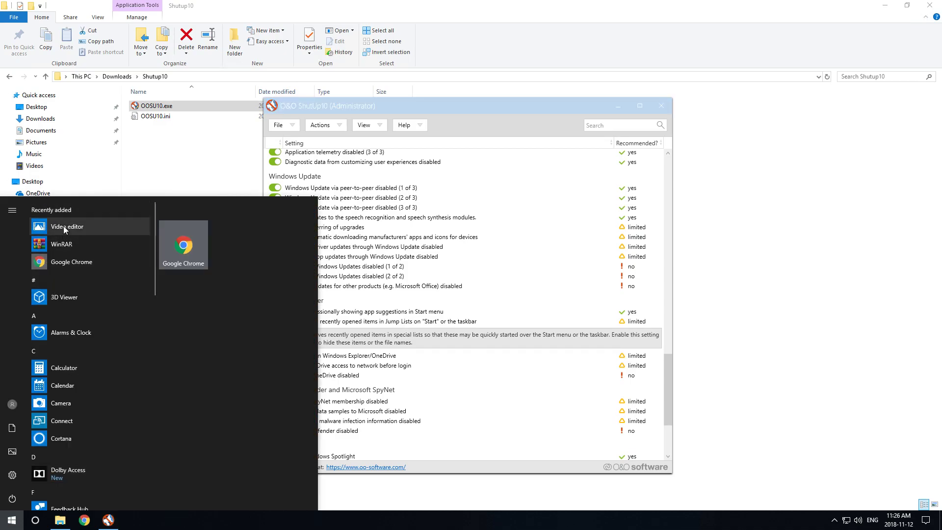
Step: Dismiss the Start menu and turn on hiding recently opened items in Jump Lists
right_click(59, 265)
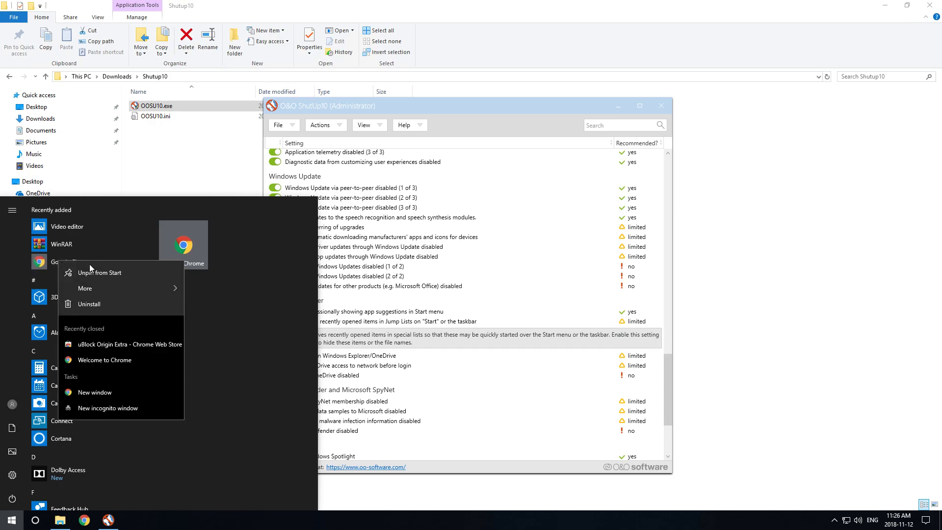
right_click(74, 229)
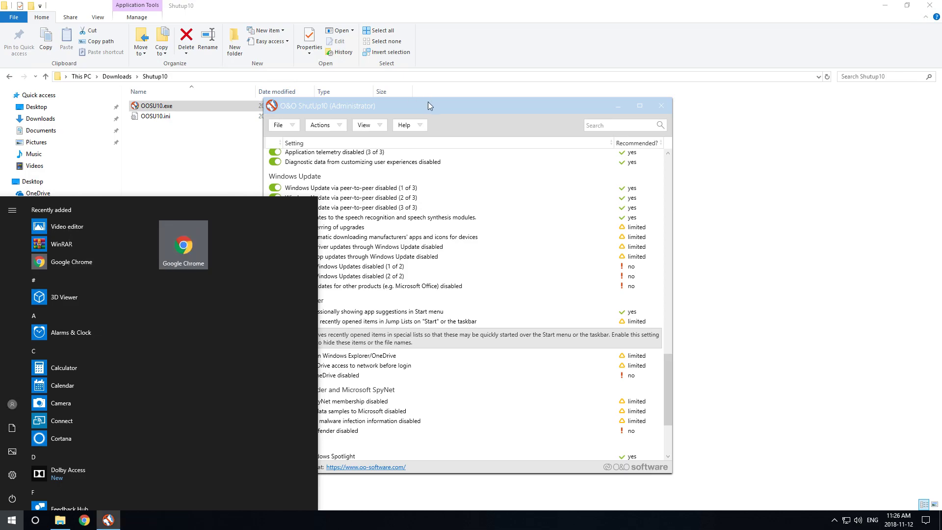
click(427, 102)
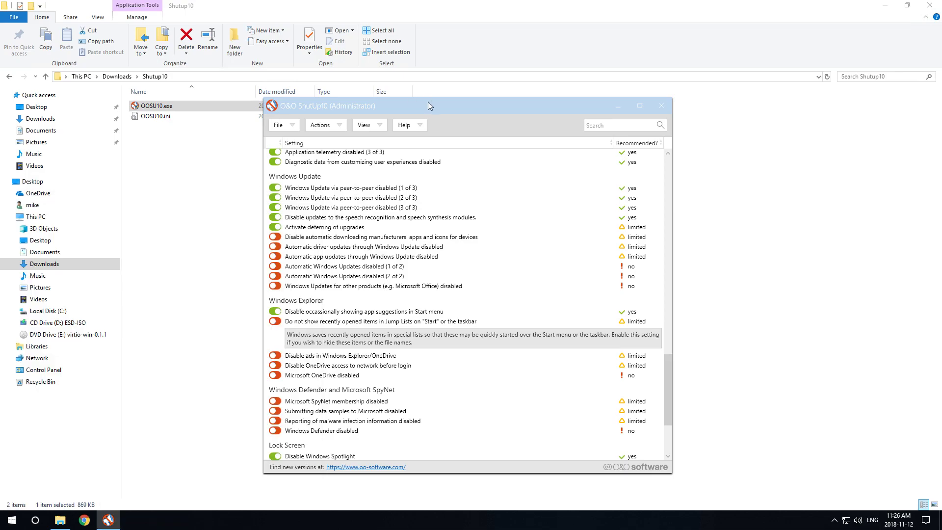
click(275, 322)
mouse_move(310, 335)
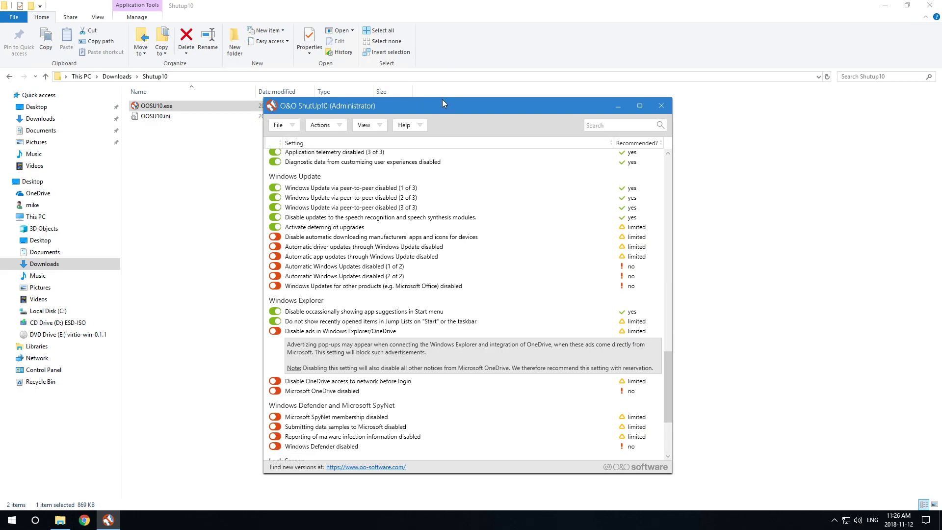
Step: Enable Explorer/OneDrive ad blocking, OneDrive network blocking before login, and Microsoft OneDrive disabled
drag(445, 102, 442, 99)
click(275, 331)
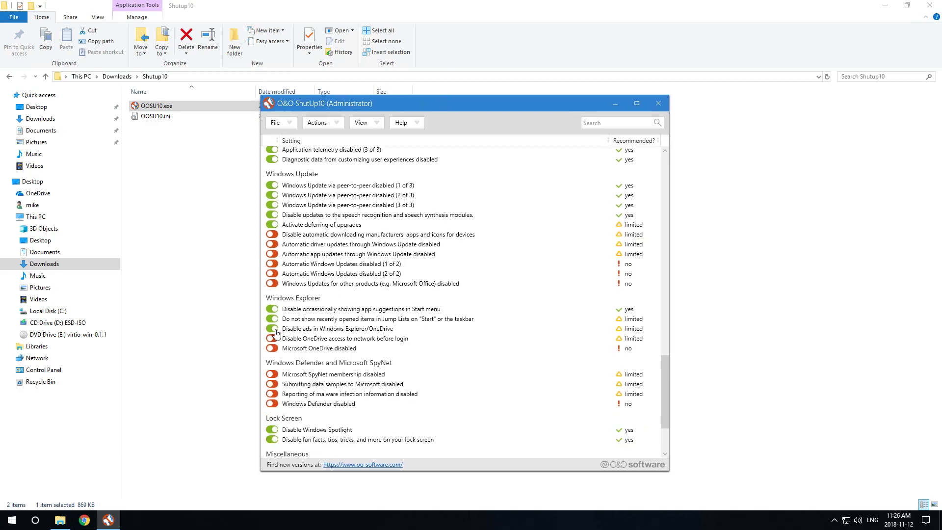
click(304, 339)
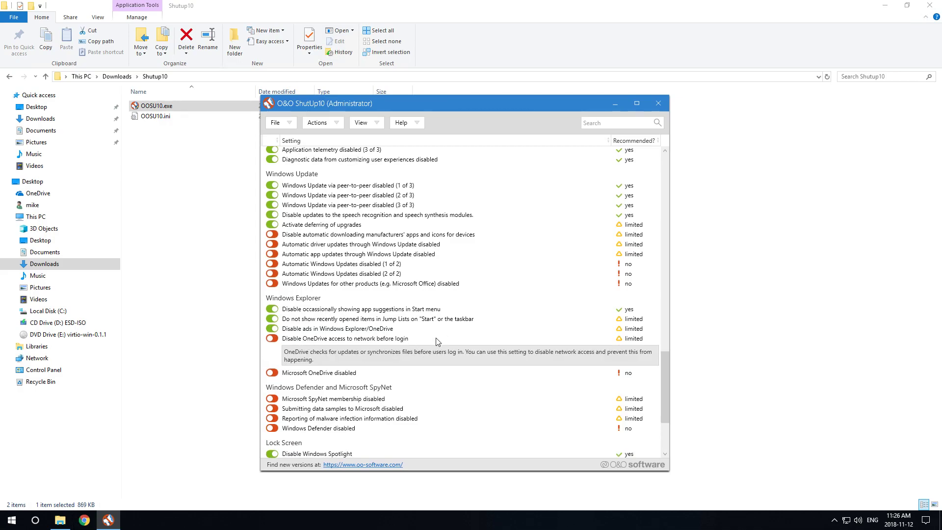
click(277, 338)
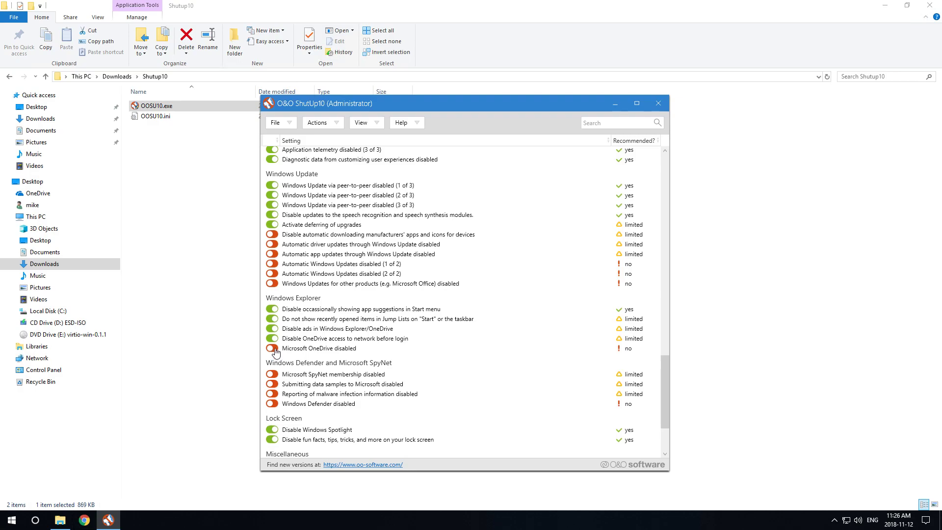
click(274, 348)
drag(472, 104, 446, 108)
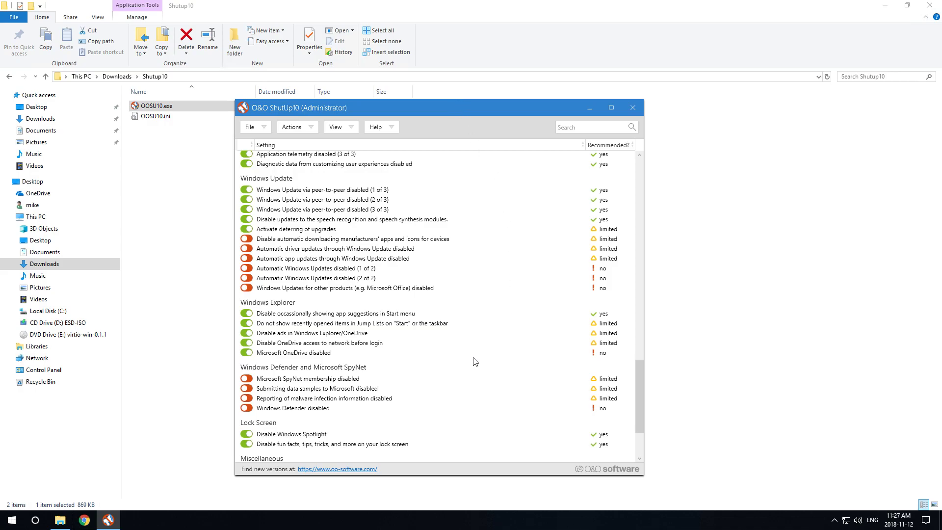
Step: Exit ShutUp10 through File > Exit and confirm applying the changed settings
scroll(392, 381, down, 3)
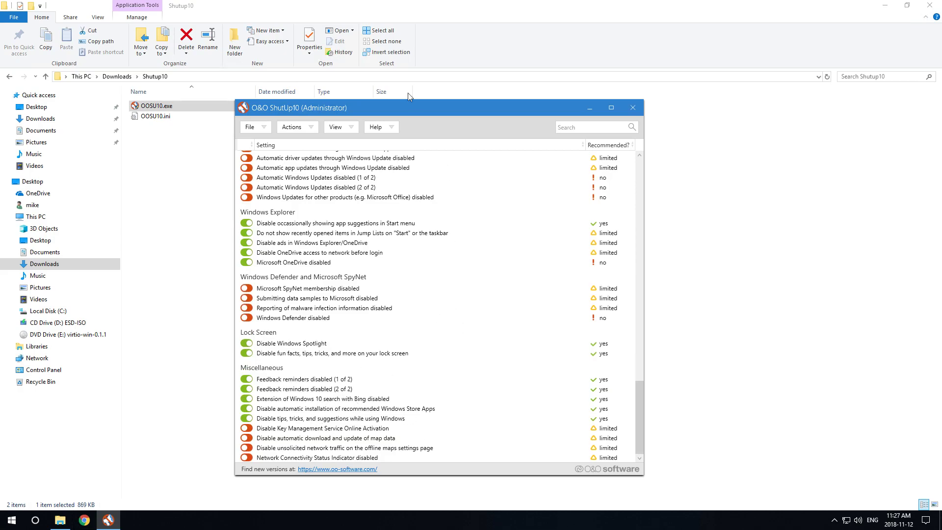
drag(638, 422, 642, 157)
click(251, 127)
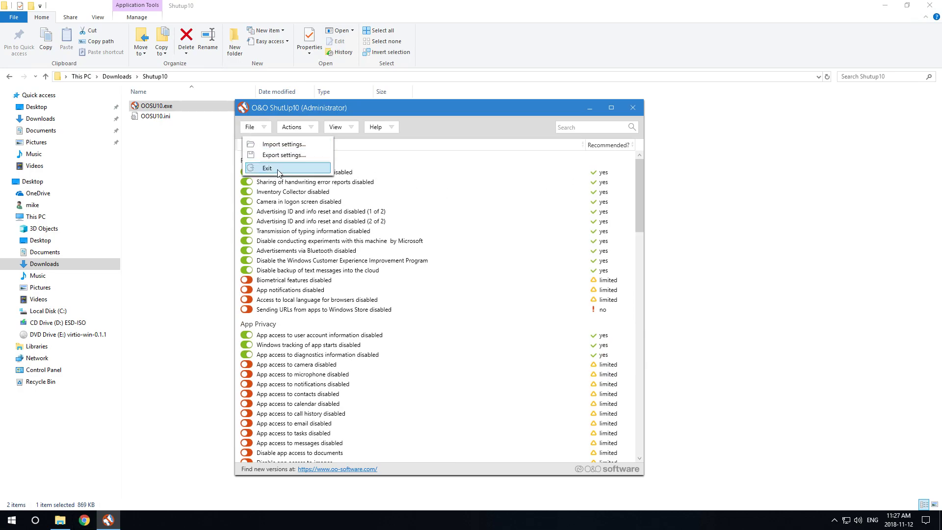
click(277, 169)
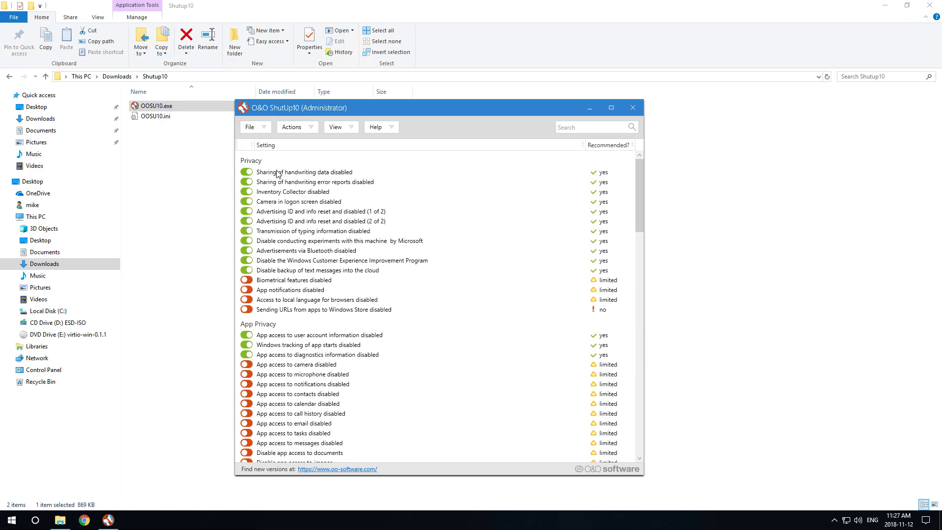
click(493, 301)
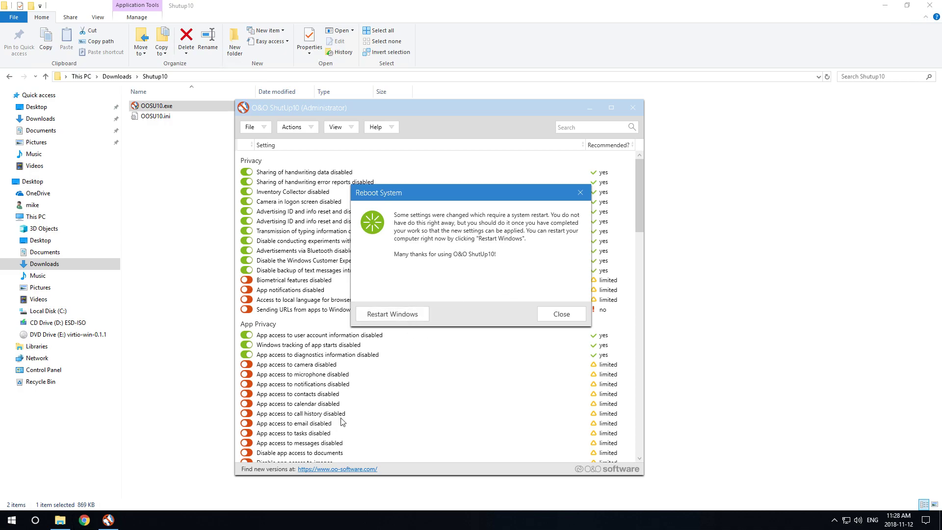
Step: Close the Reboot System notice and relaunch OOSU10.exe with administrator rights
click(568, 313)
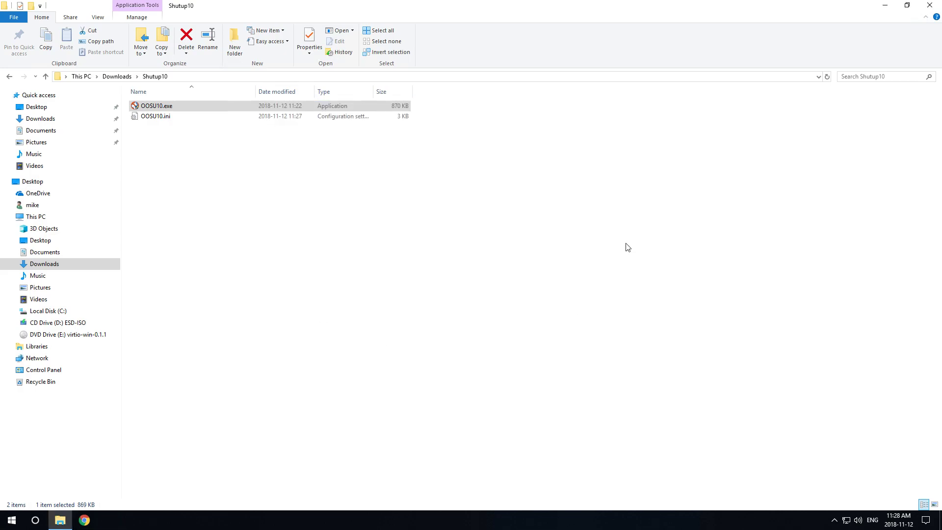
double_click(175, 108)
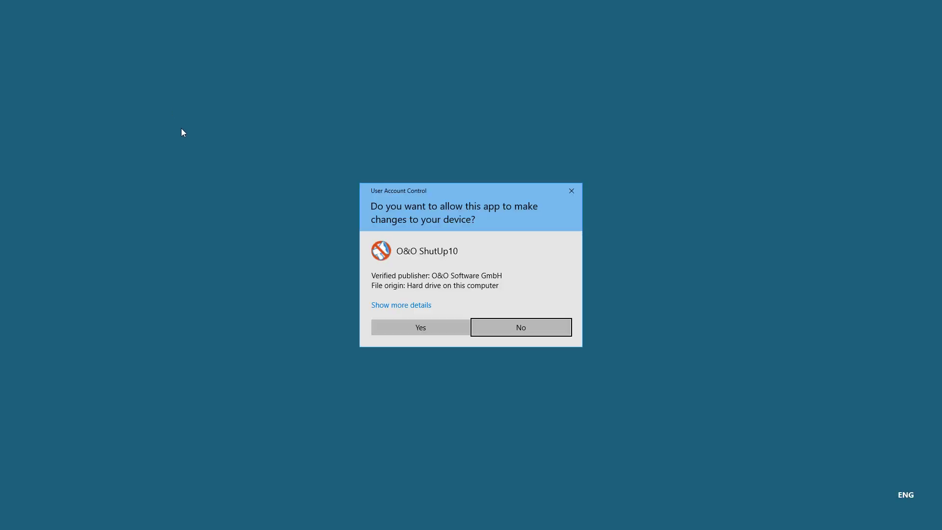
click(405, 327)
Step: Confirm all three Telemetry disabled settings under Security are on, then open the File menu
scroll(406, 333, down, 9)
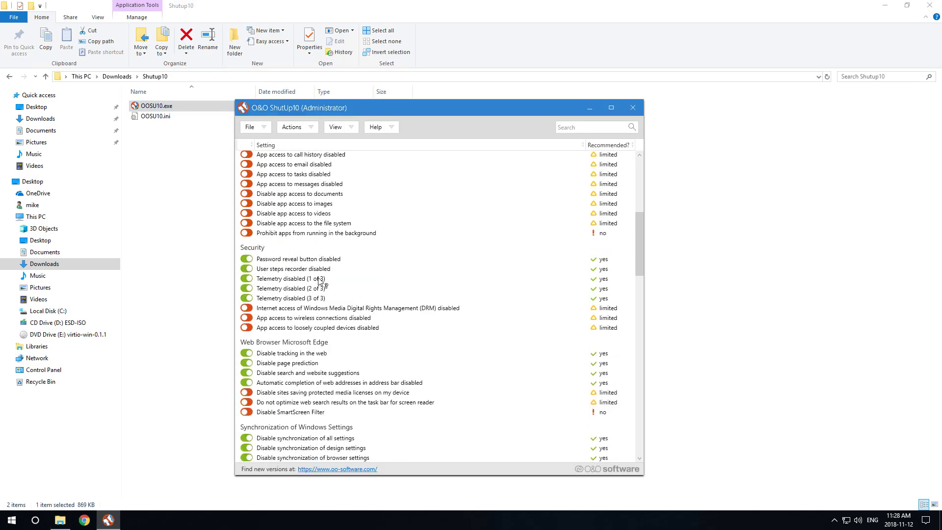
click(320, 278)
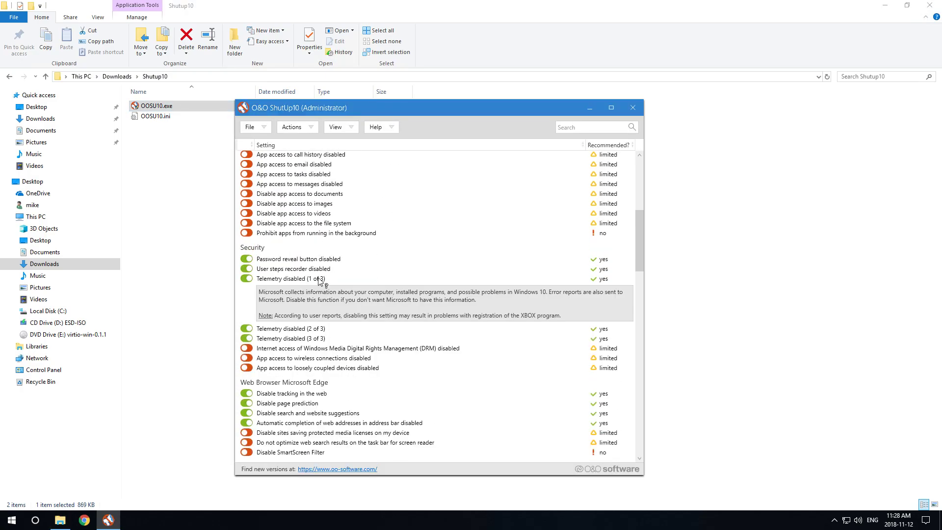
click(318, 330)
click(315, 324)
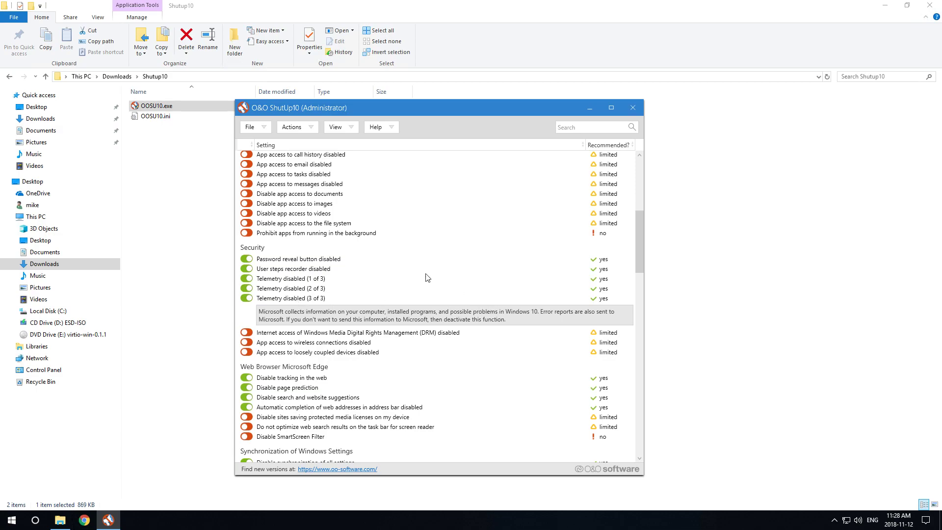
click(252, 126)
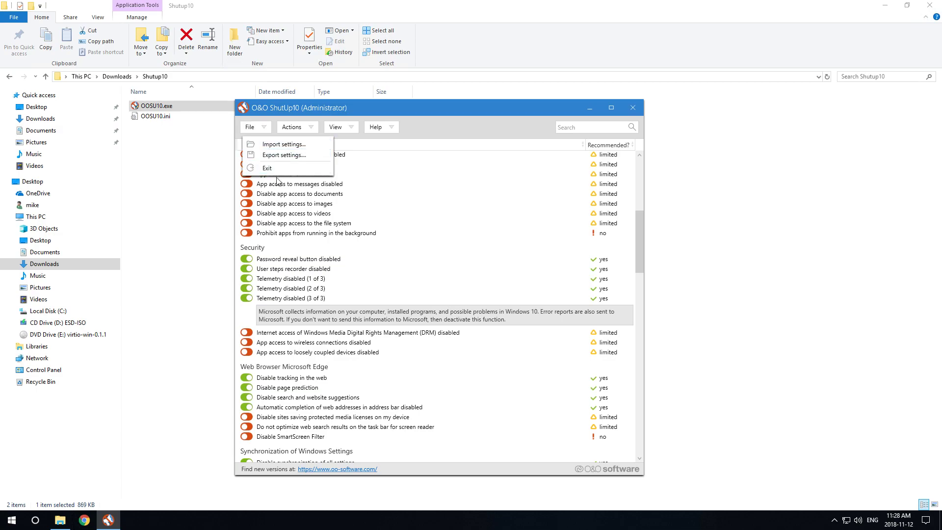